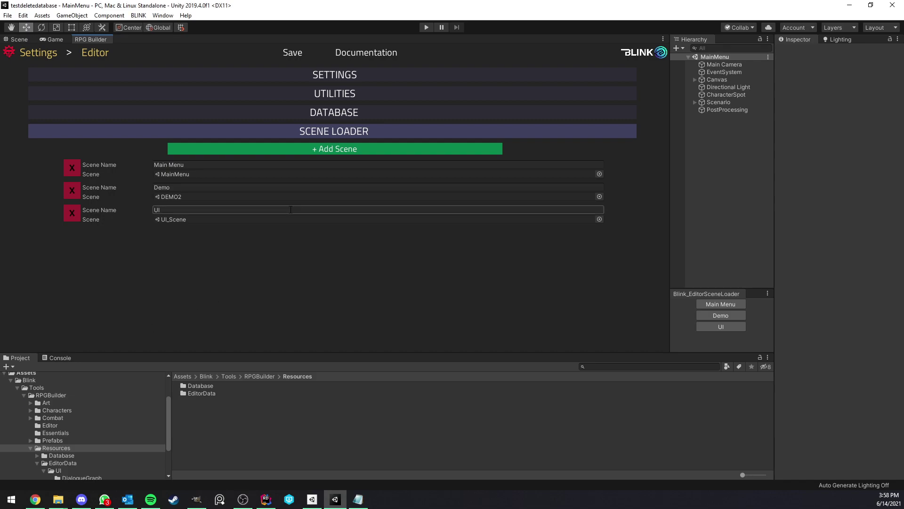
Step: Look over the Utilities and Database folder path sections, then shrink the scene loader panel slightly
left_click(287, 96)
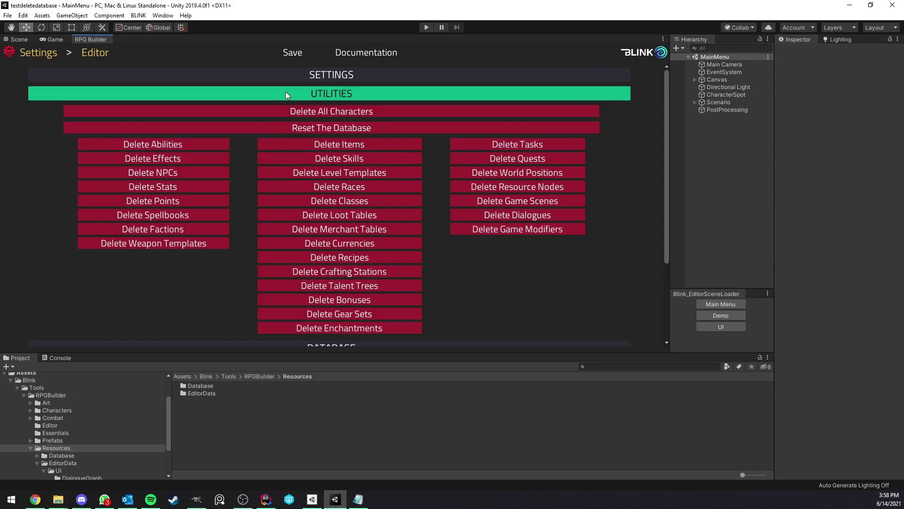
left_click(317, 95)
left_click(318, 112)
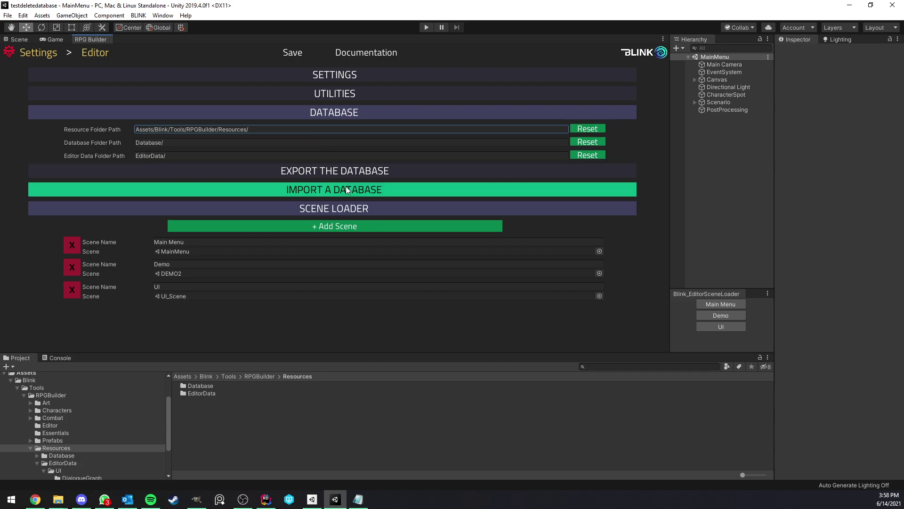
left_click(342, 113)
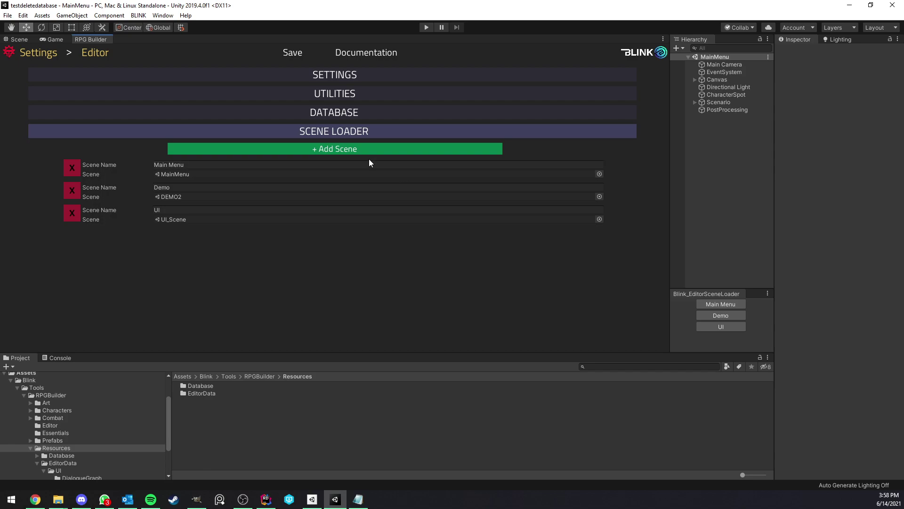
left_click_drag(695, 288, 695, 315)
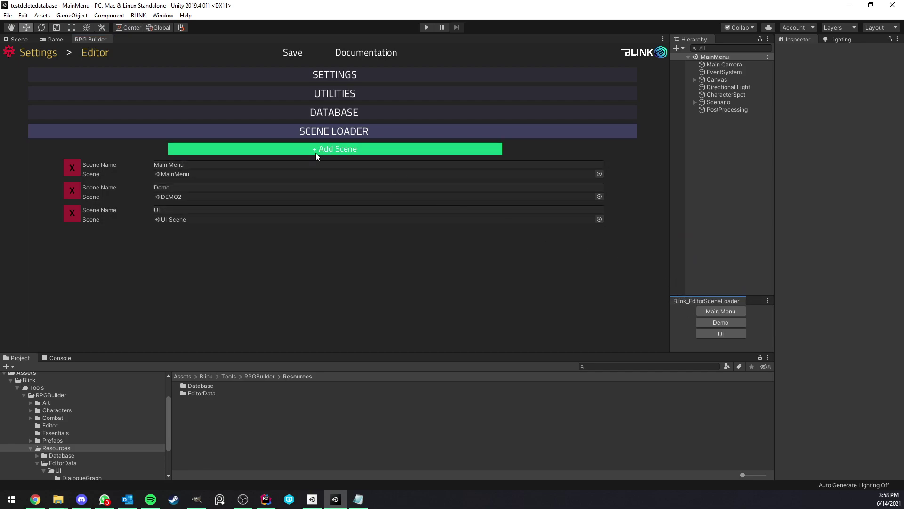
Step: In the game view, test-load the Demo, UI and Main Menu scenes
left_click(65, 41)
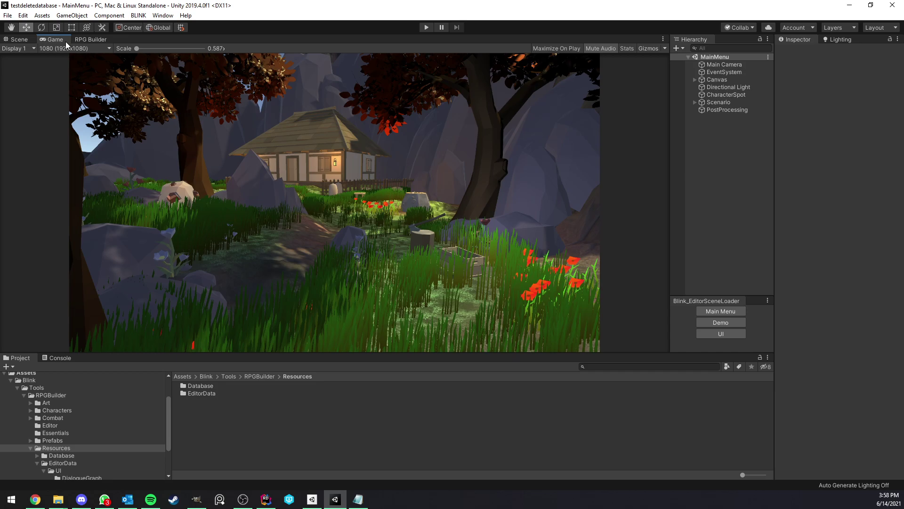
left_click(729, 322)
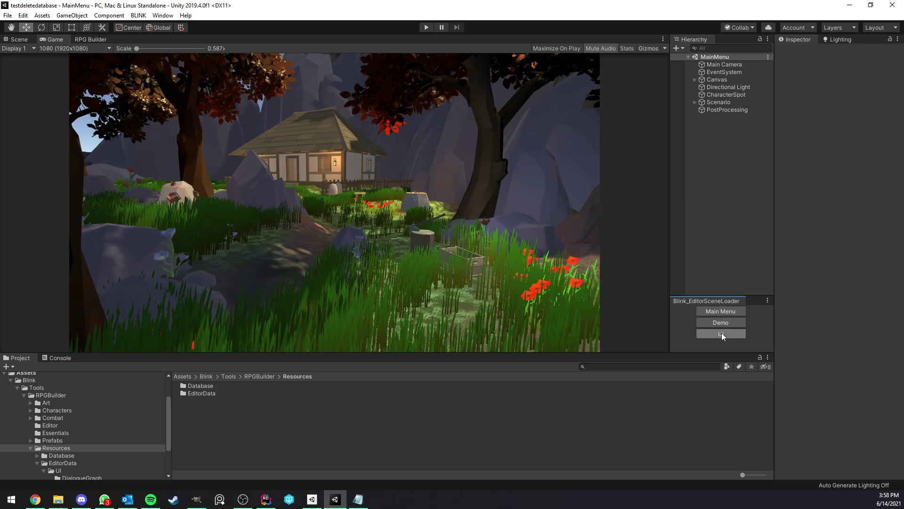
left_click(720, 333)
left_click(721, 312)
Step: Return to the RPG Builder's Settings > Editor page
left_click(94, 41)
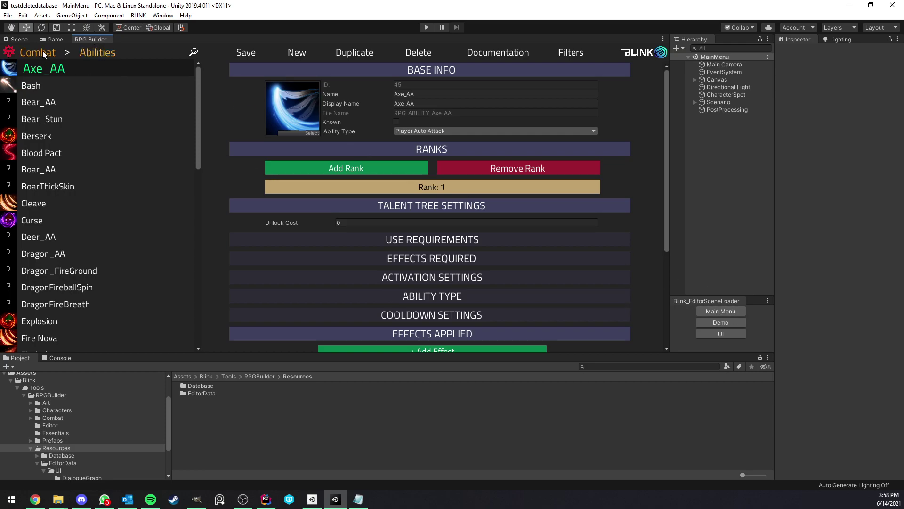
left_click(38, 52)
left_click(30, 117)
left_click(97, 52)
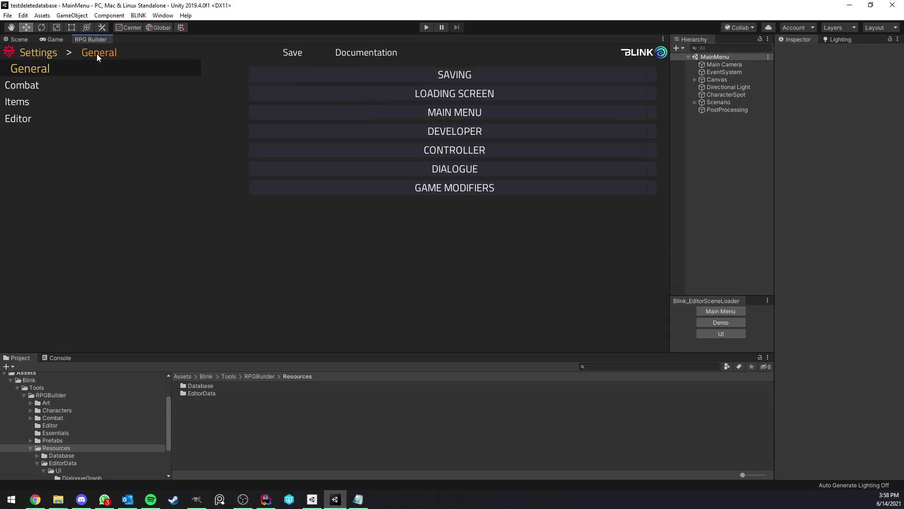
left_click(66, 118)
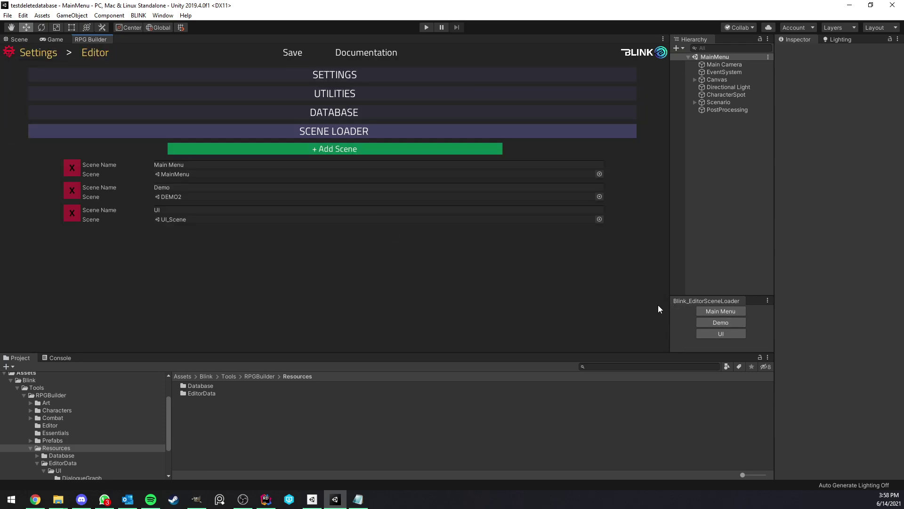
Step: Add a new scene loader entry, removing the extra empty rows so only a fourth remains
left_click(301, 149)
left_click(301, 149)
left_click(301, 148)
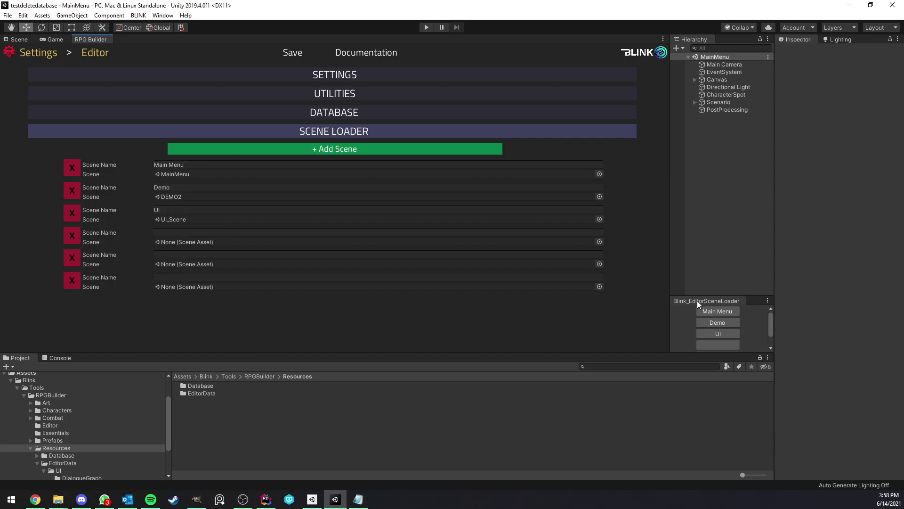
left_click_drag(697, 296, 697, 228)
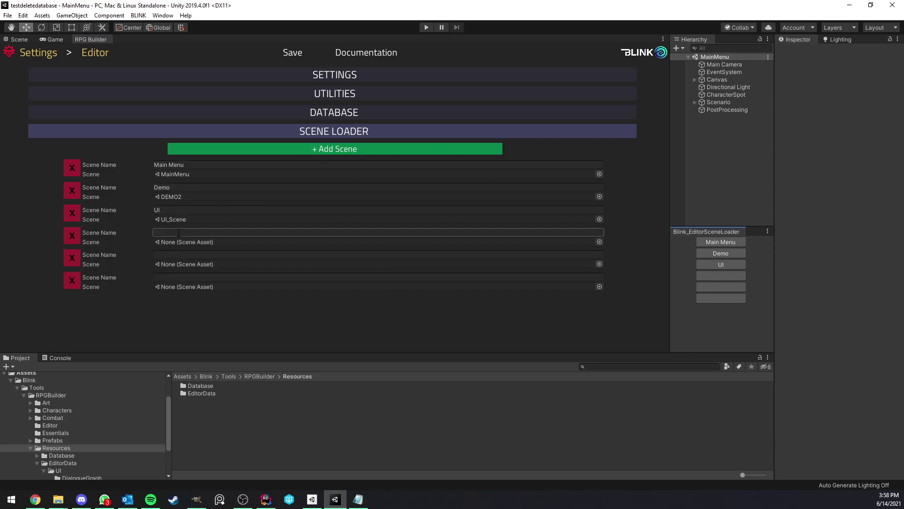
left_click(71, 280)
left_click(72, 257)
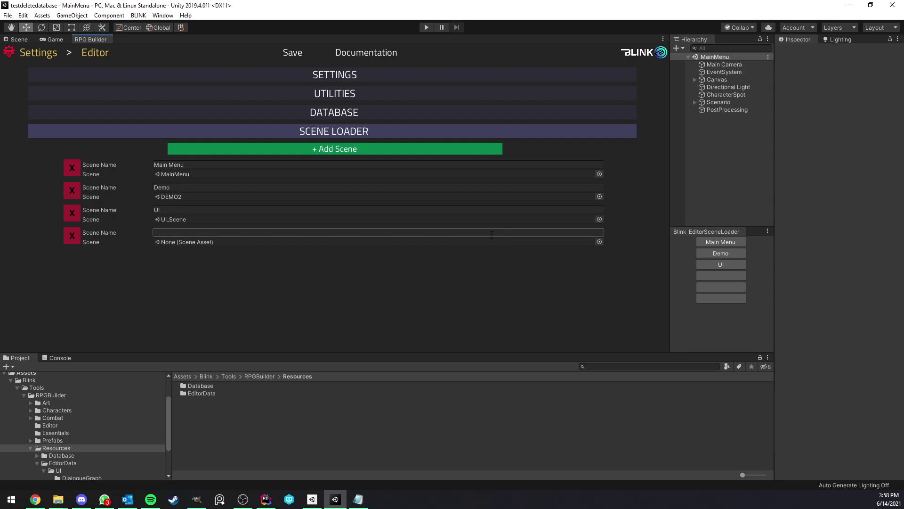
Step: Link the fourth entry to the MainMenu scene, name it Menu2, save, and show the game view
left_click(599, 242)
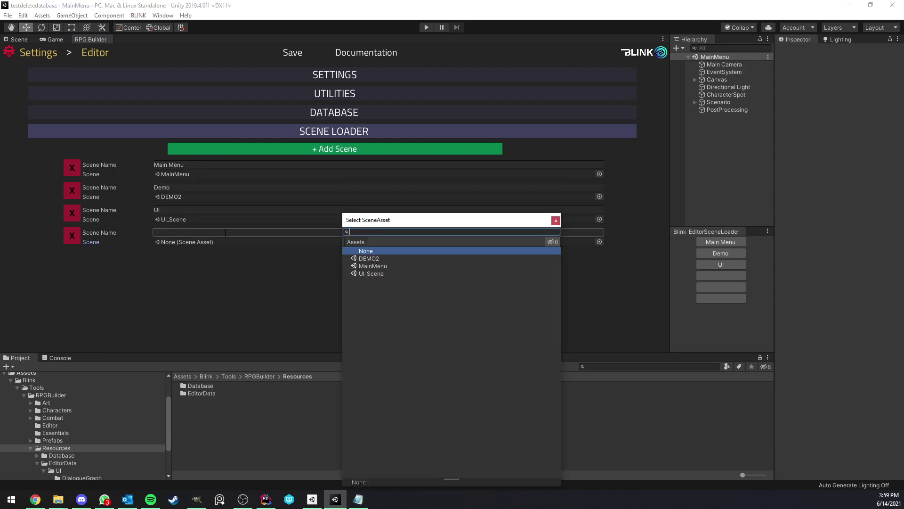
double_click(372, 266)
left_click(198, 233)
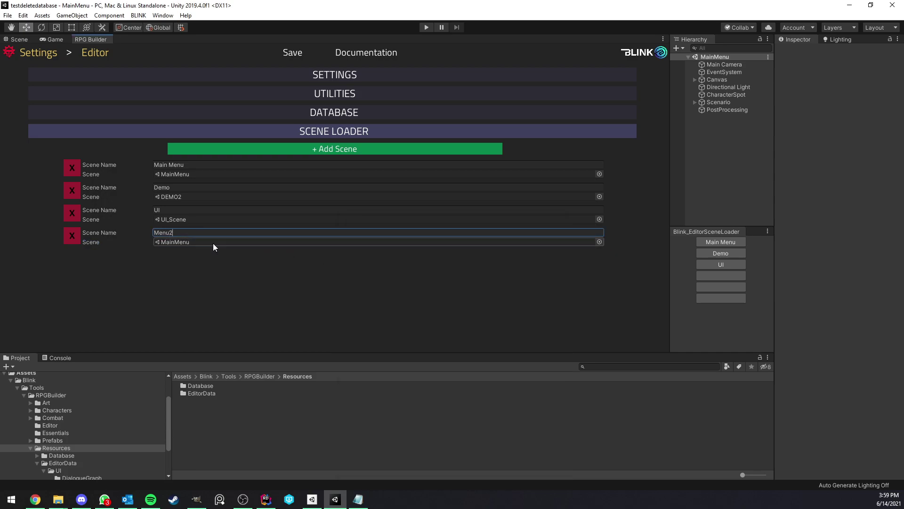
left_click(292, 52)
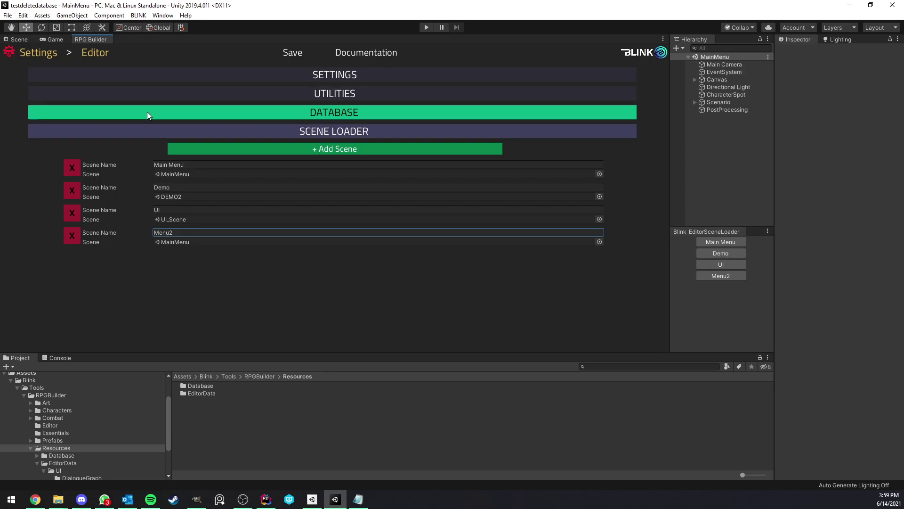
left_click(56, 40)
Step: Test the Demo and Menu2 loader buttons, then go back to RPG Builder's Settings > Editor page
left_click(719, 254)
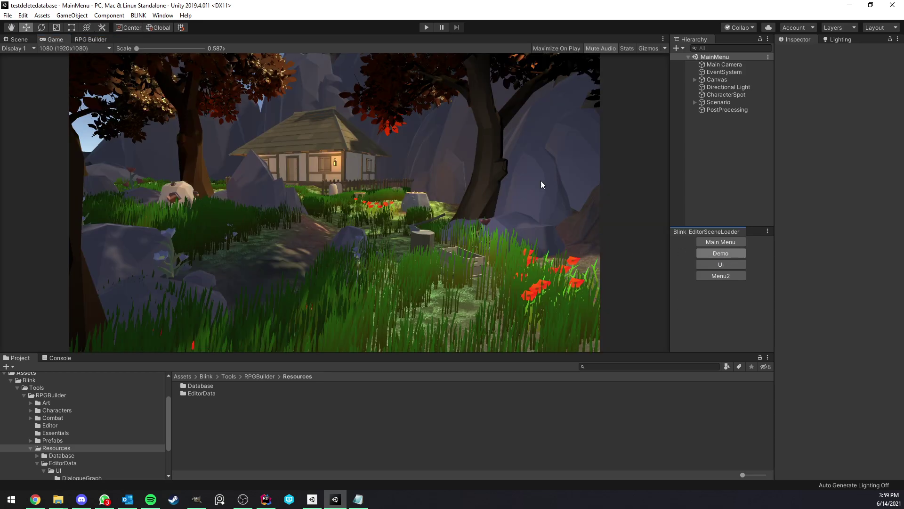
left_click(721, 276)
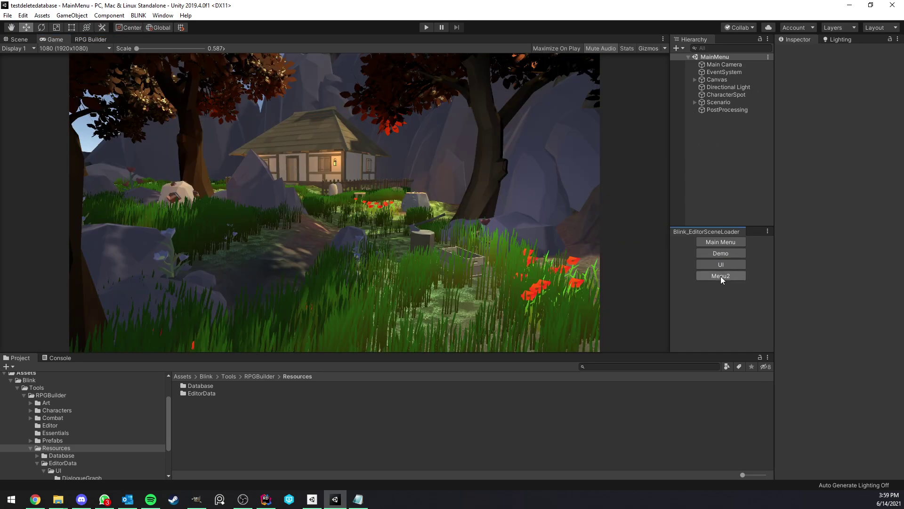
left_click(90, 39)
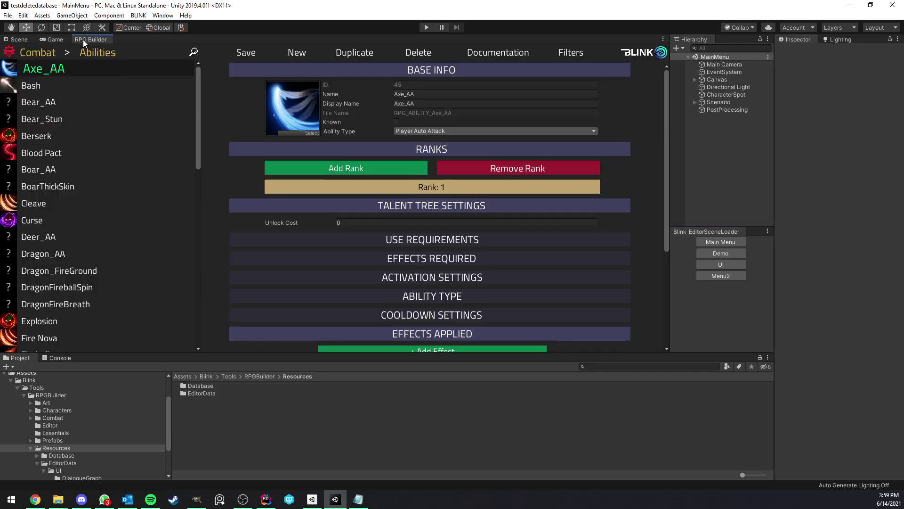
left_click(40, 53)
left_click(41, 118)
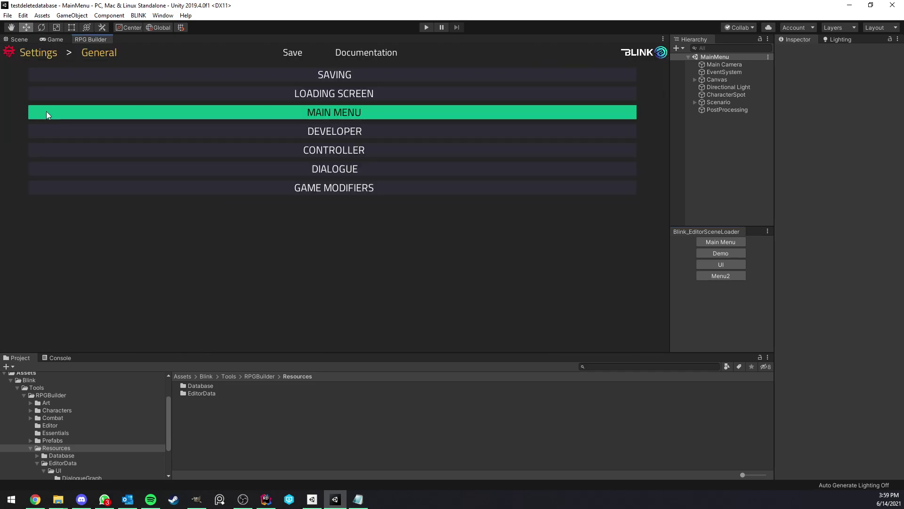
left_click(94, 52)
left_click(14, 118)
Step: Delete and save away the Menu2 entry, then load the UI scene
left_click(73, 235)
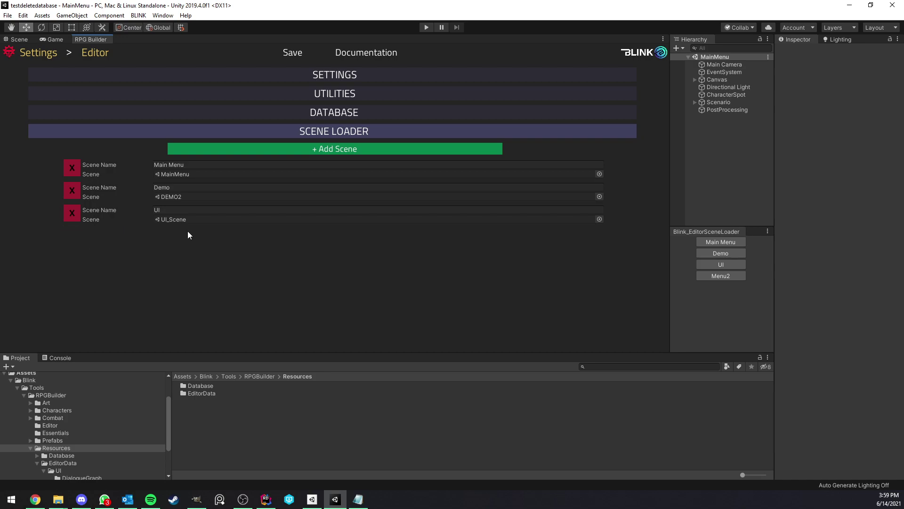
left_click(291, 52)
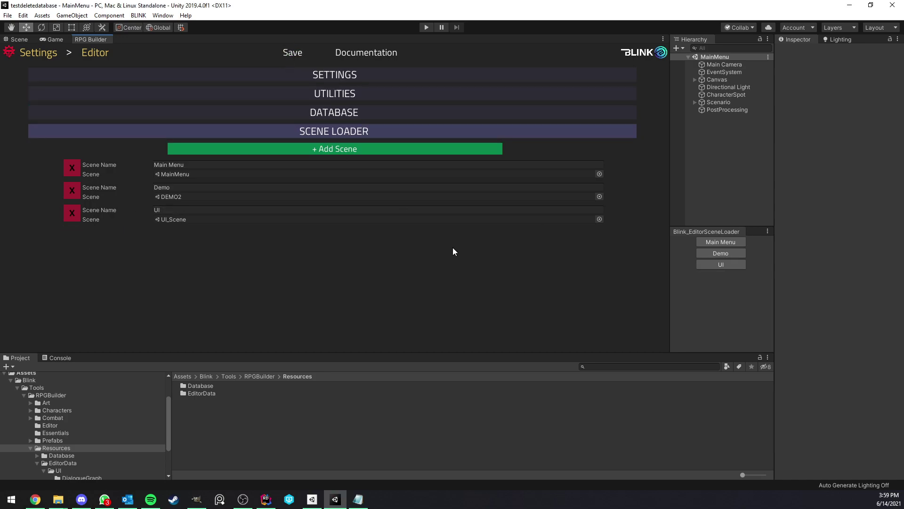
left_click_drag(728, 227, 729, 295)
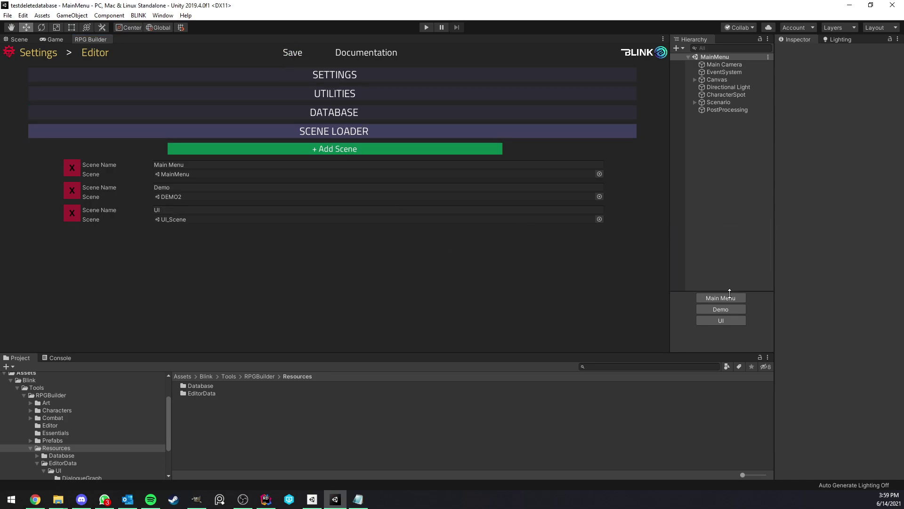
left_click(720, 334)
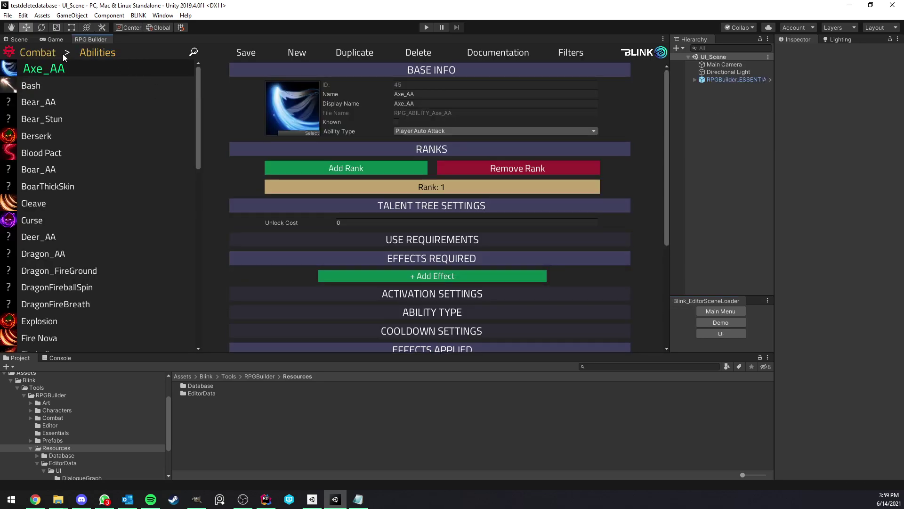
Step: Maximize the RPG Builder window and open its Settings > Editor page
right_click(87, 40)
left_click(115, 46)
left_click(45, 56)
left_click(24, 149)
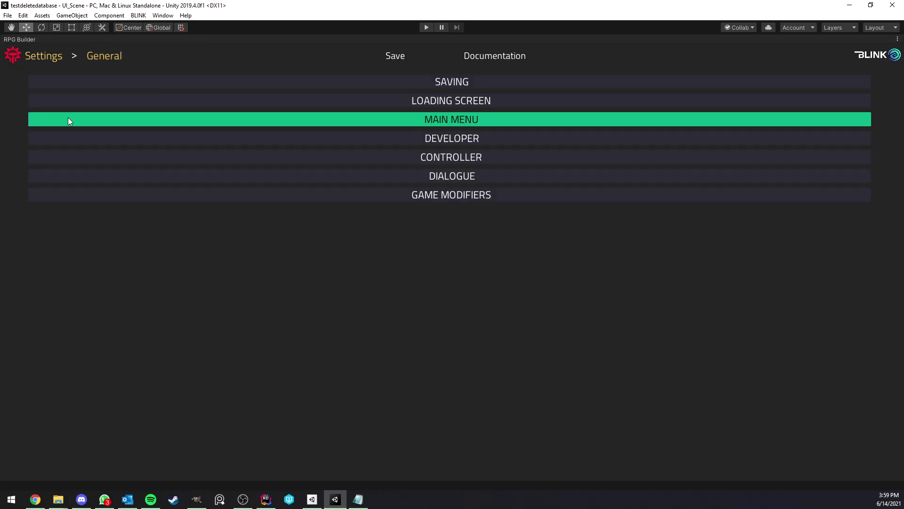
left_click(100, 55)
left_click(87, 149)
Step: Collapse the Scene Loader section and expand the Utilities section
left_click(393, 101)
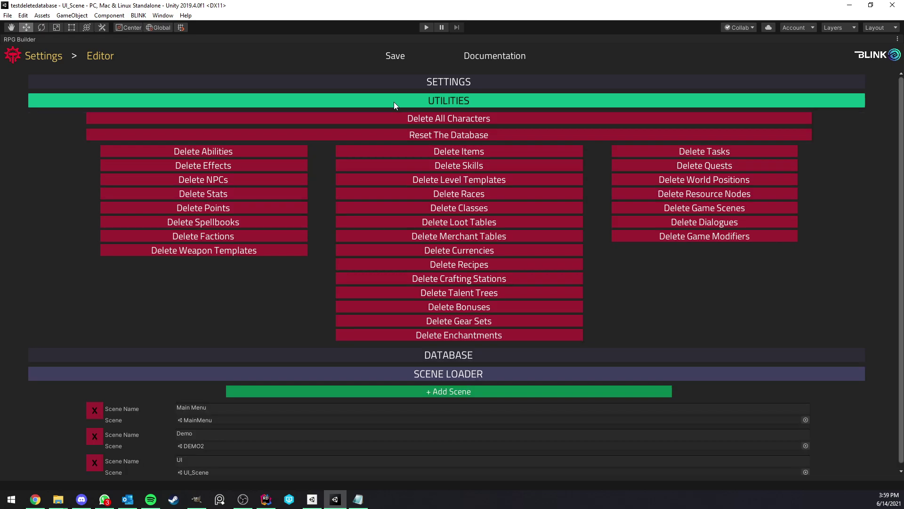
left_click(393, 102)
left_click(409, 144)
left_click(433, 99)
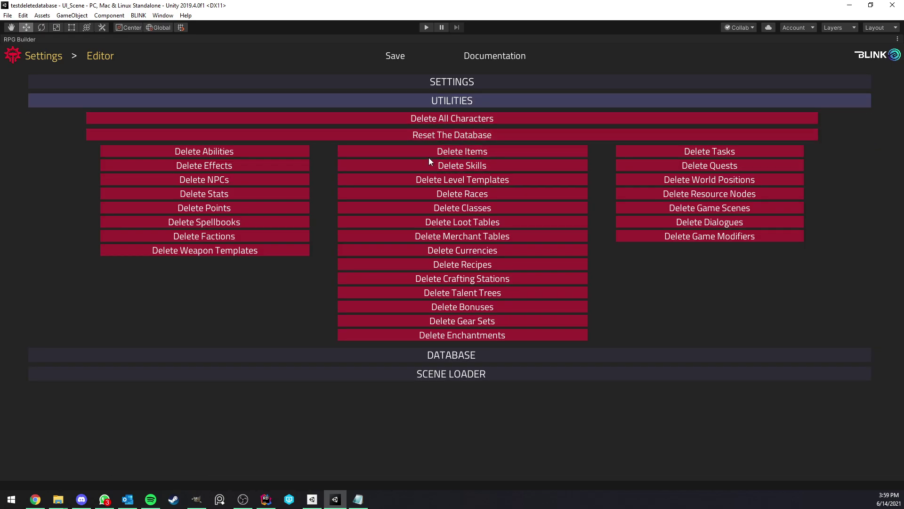
left_click(450, 123)
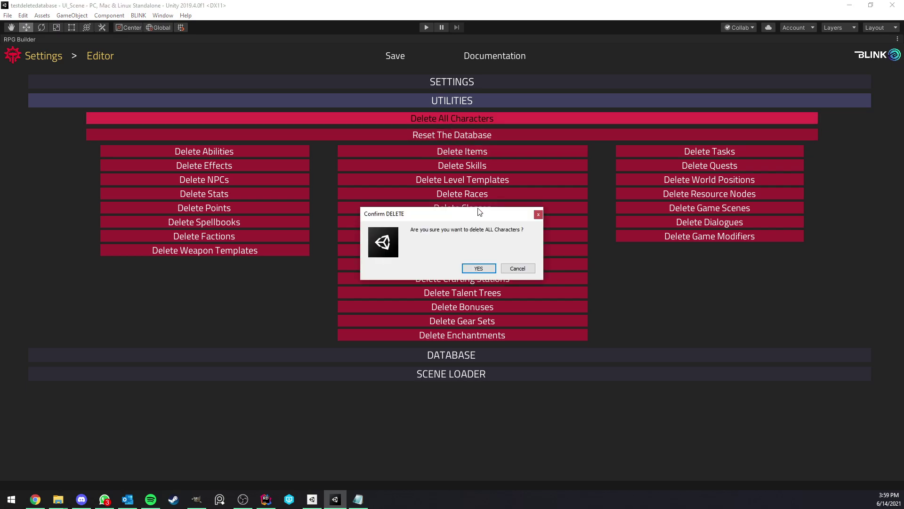
left_click(471, 267)
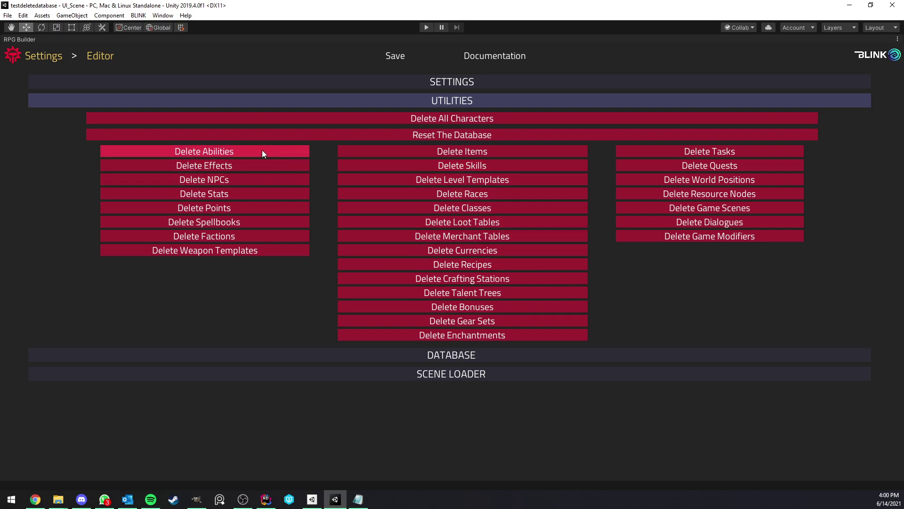
Step: Start deleting all abilities, then cancel the warning dialog
left_click(203, 150)
left_click_drag(402, 217, 396, 216)
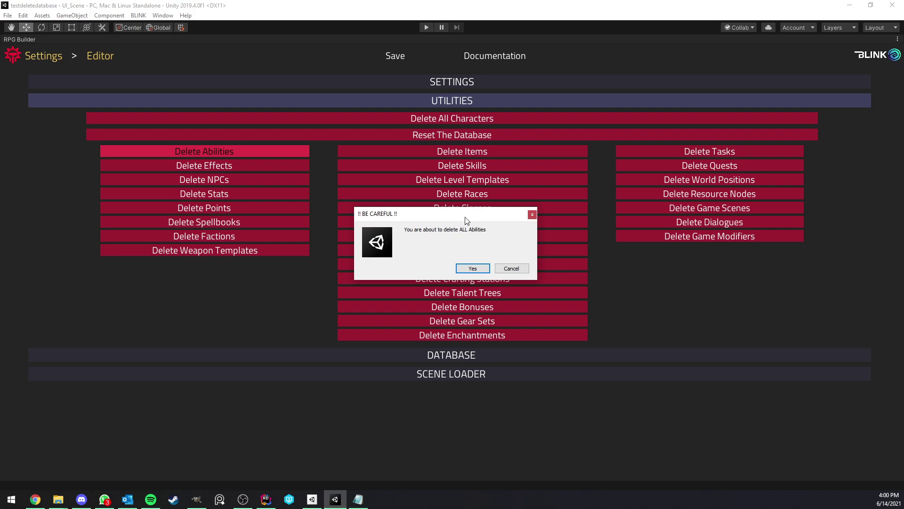
left_click(512, 269)
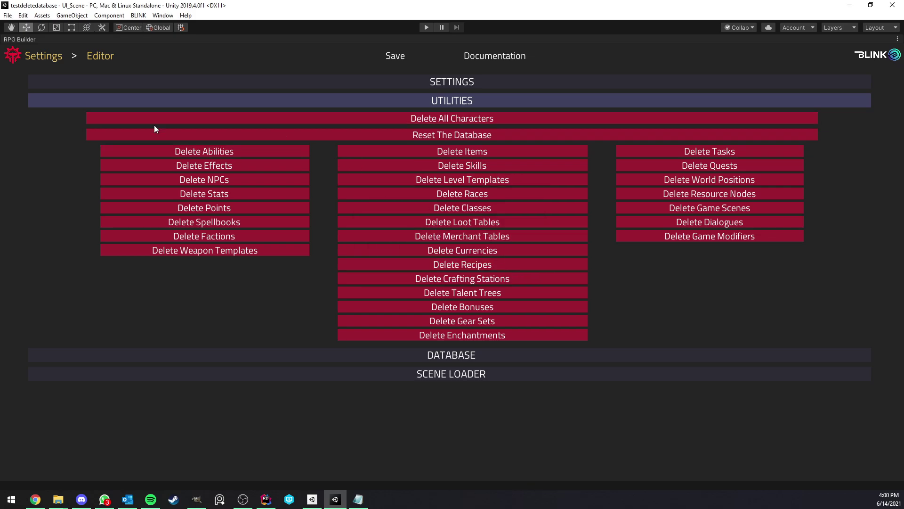
Step: Browse the Combat Abilities list, then switch to the General Items editor
left_click(46, 59)
left_click(52, 80)
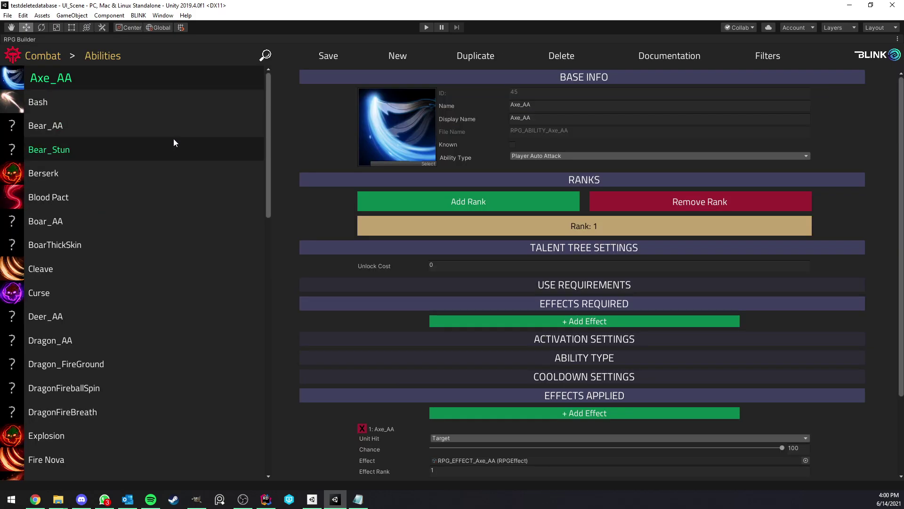
scroll(156, 151, "down", 10)
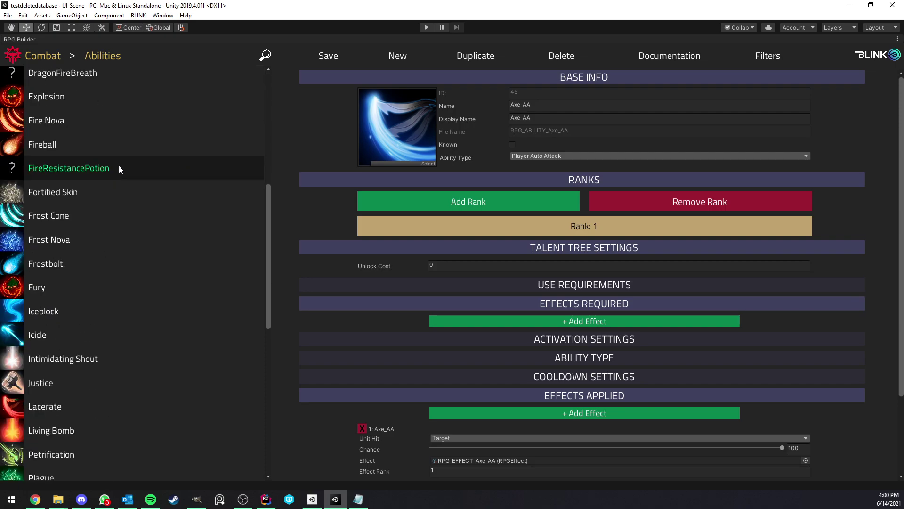
scroll(96, 141, "up", 10)
left_click(47, 57)
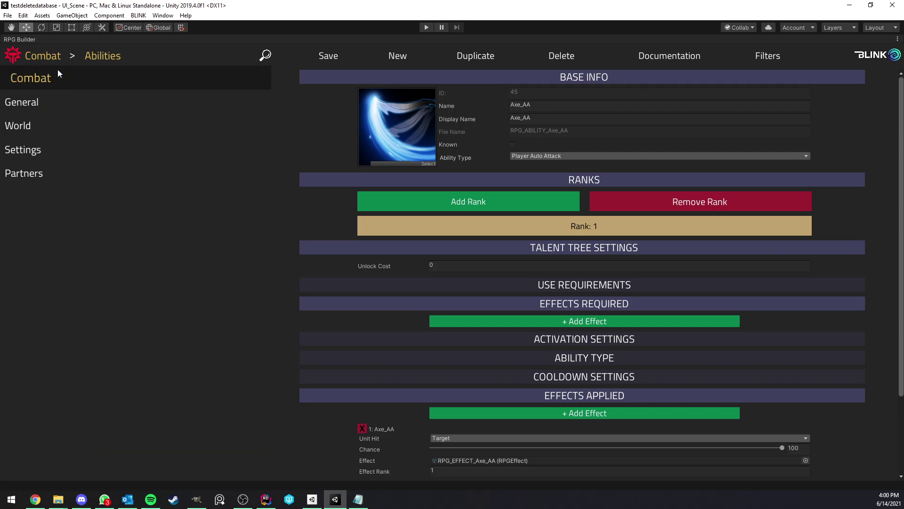
left_click(64, 97)
Step: View the GetHide task in the World Tasks editor, then move to the Settings pages
left_click(47, 57)
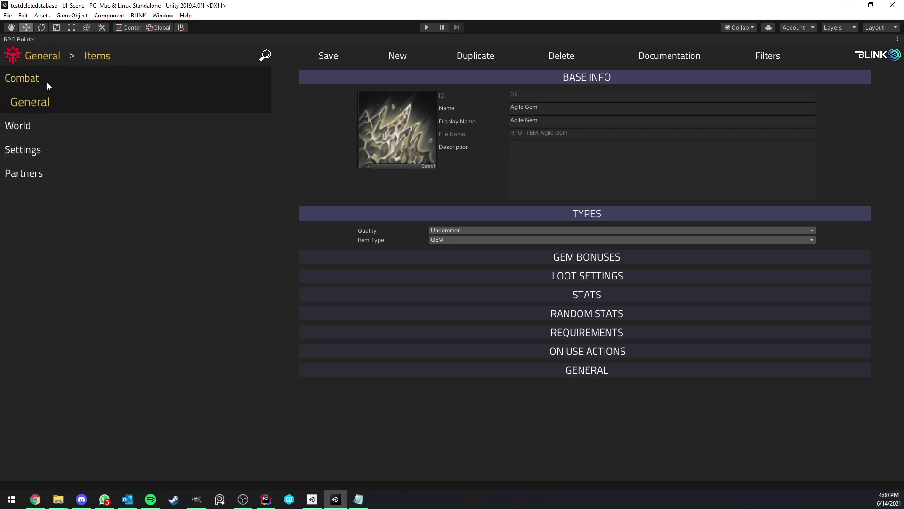
left_click(42, 122)
left_click(56, 107)
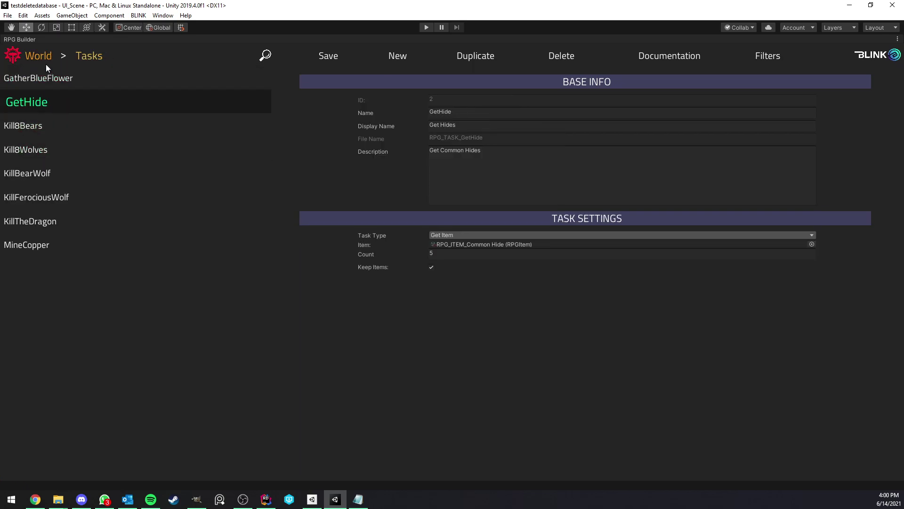
left_click(45, 61)
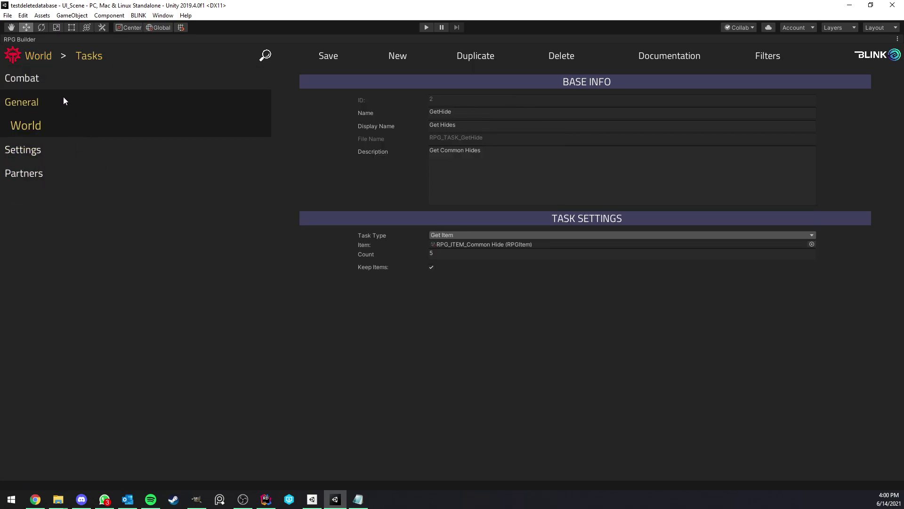
left_click(45, 146)
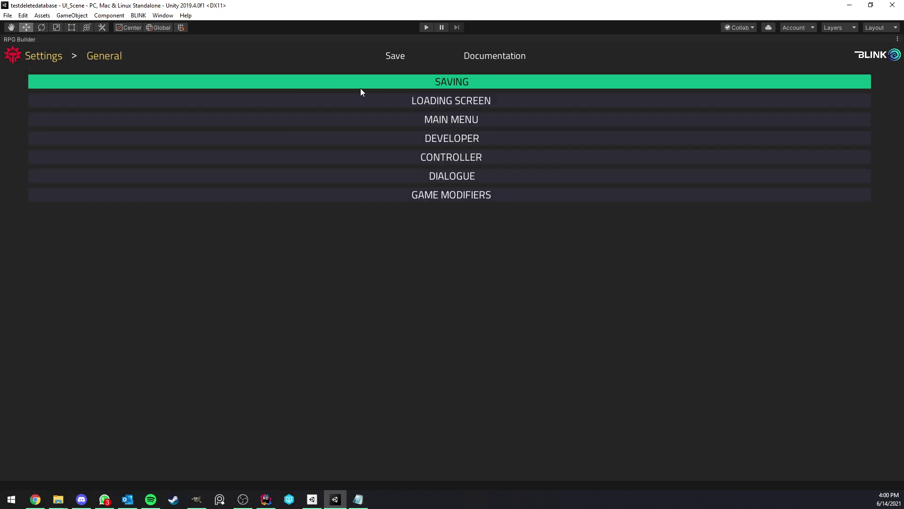
Step: From Settings > Editor, delete all 50 abilities using Delete Abilities and confirm
left_click(114, 55)
left_click(68, 149)
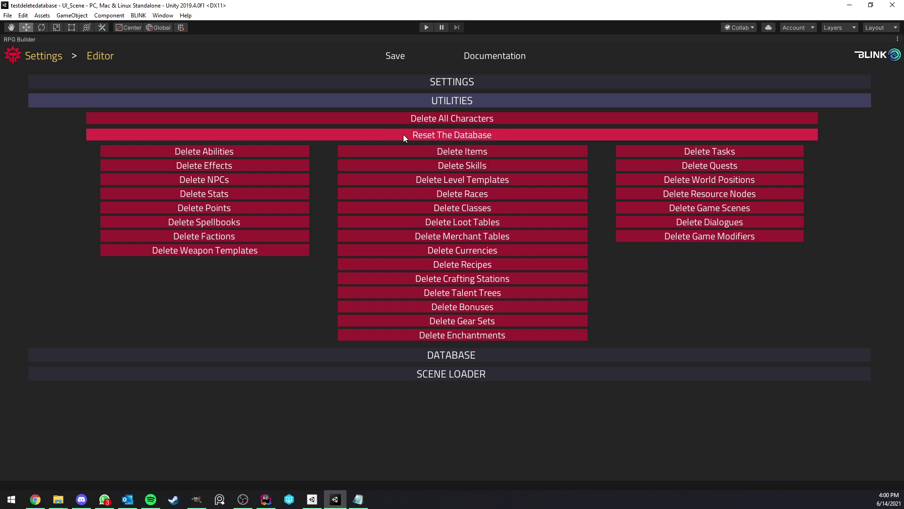
left_click(235, 151)
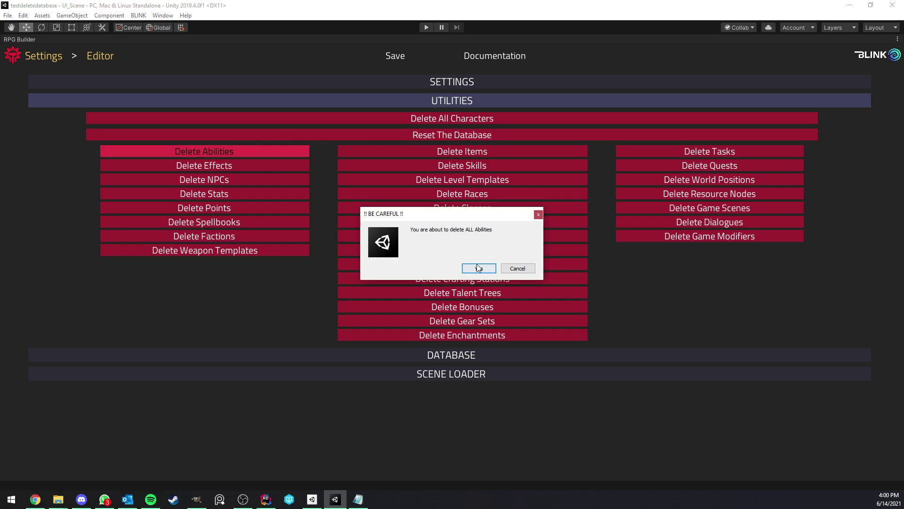
key("Return")
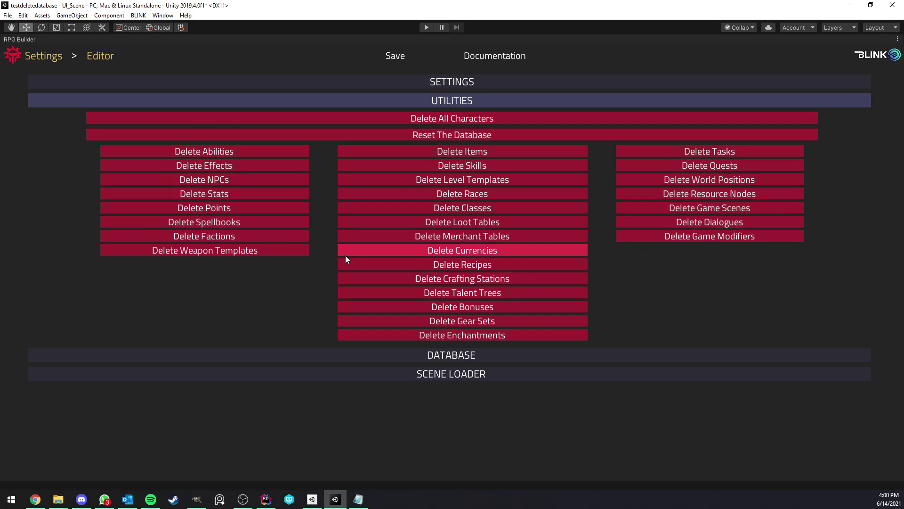
Step: Confirm the Combat Abilities list is empty, then view the Effects list
left_click(52, 58)
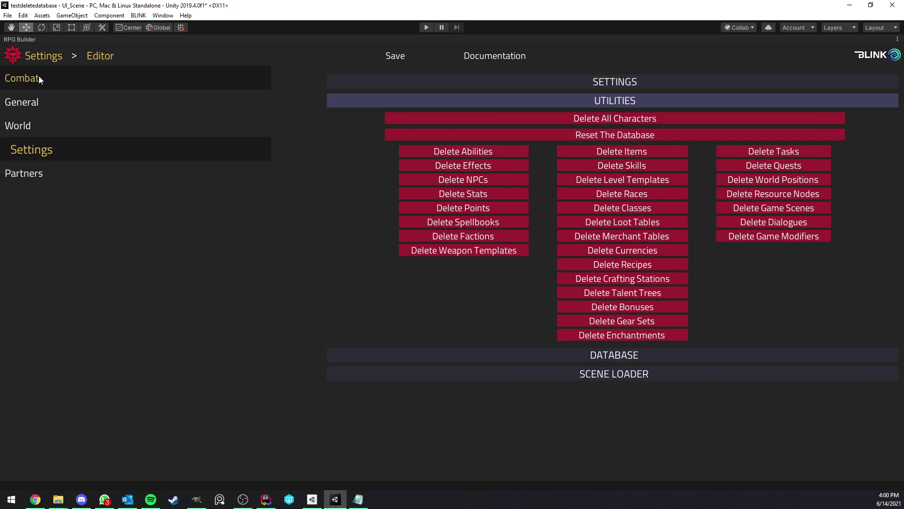
left_click(40, 77)
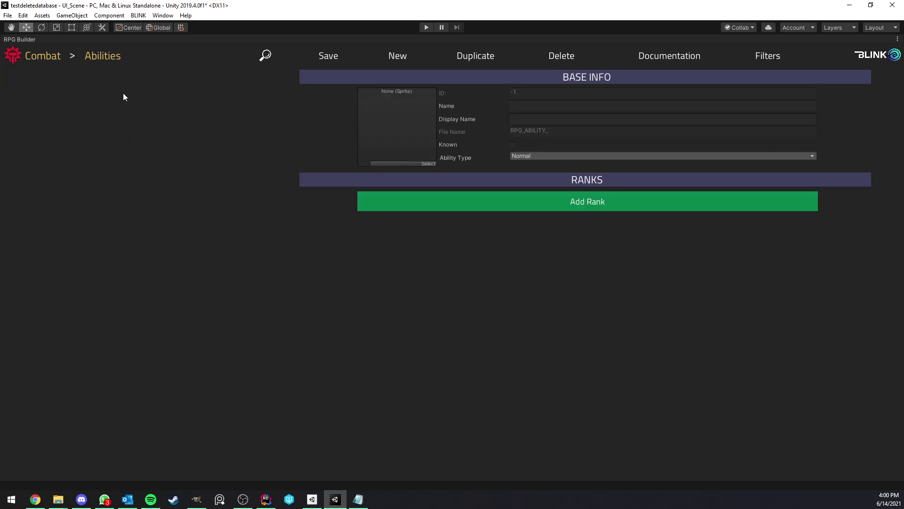
left_click(106, 59)
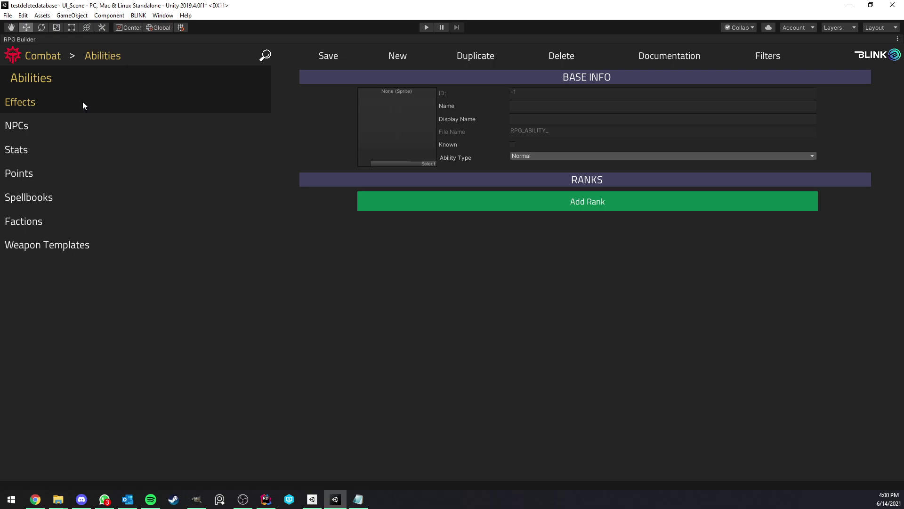
left_click(83, 101)
Step: Open the Berserker spellbook and inspect its ability slots, leaving the first level at 1
left_click(108, 55)
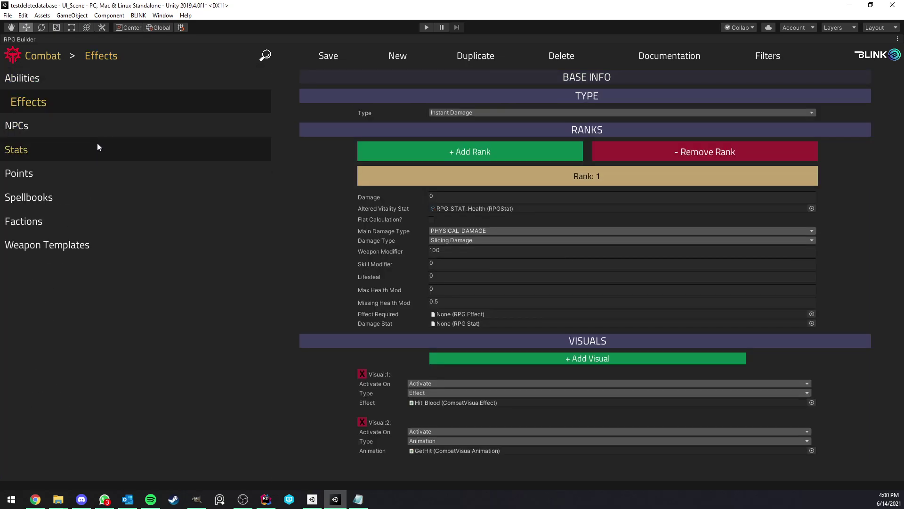
left_click(103, 197)
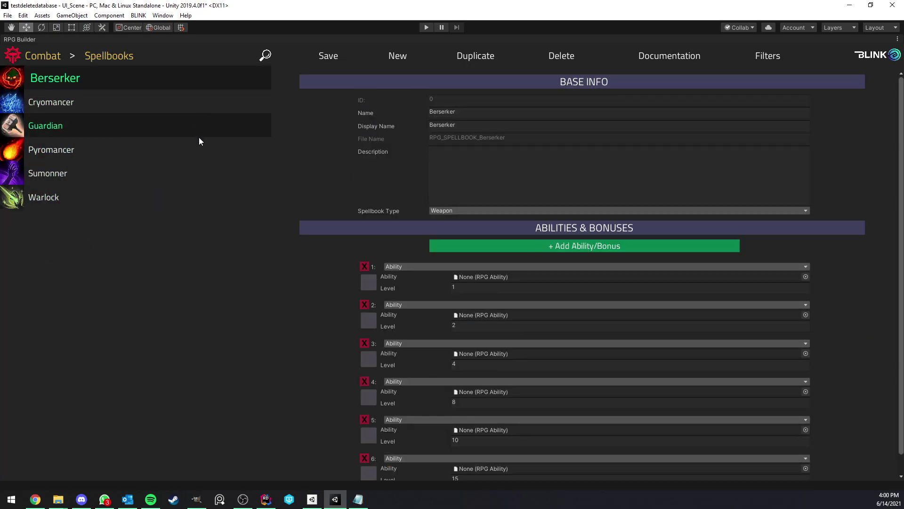
scroll(418, 269, "down", 1)
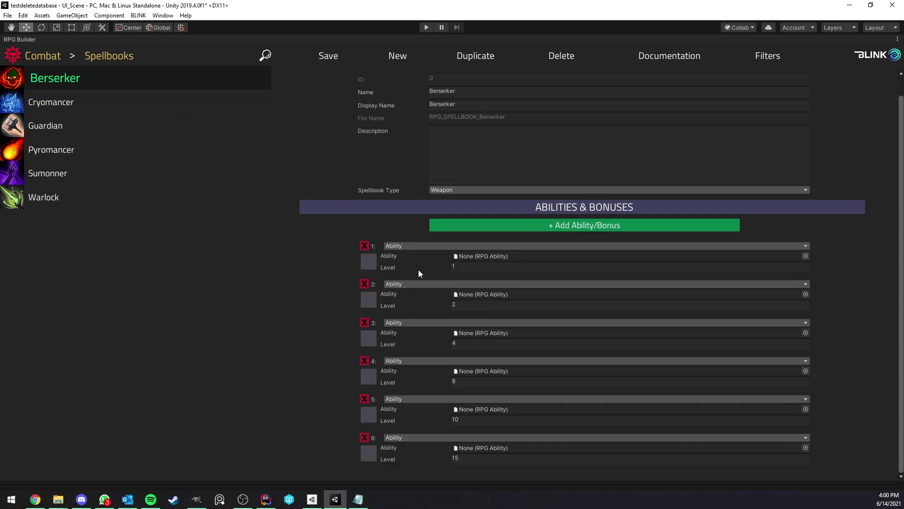
left_click(453, 267)
key("Return")
Step: From Settings > Editor, reset the whole database and confirm with YES
left_click(44, 56)
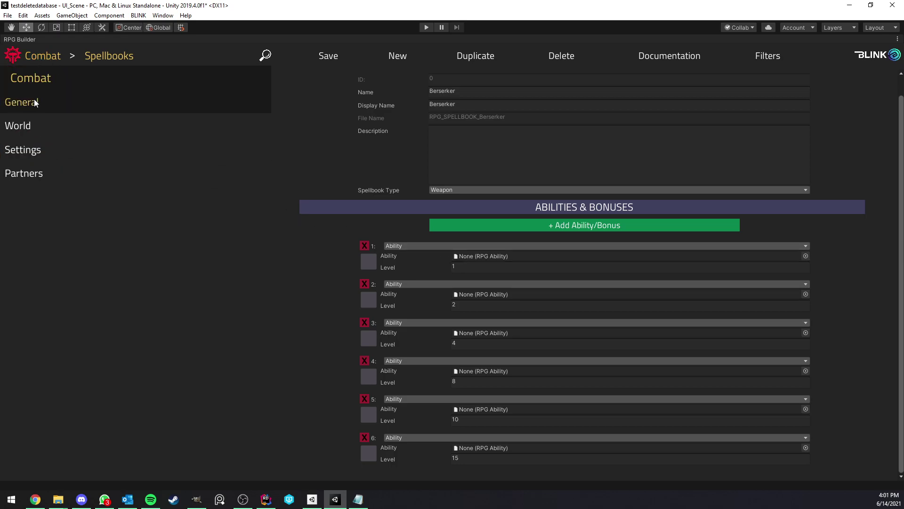
left_click(41, 149)
left_click(96, 60)
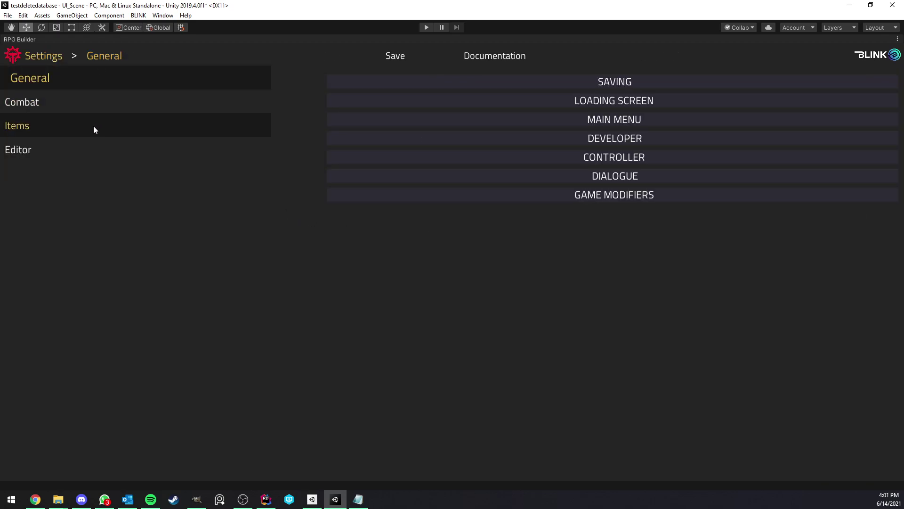
left_click(70, 149)
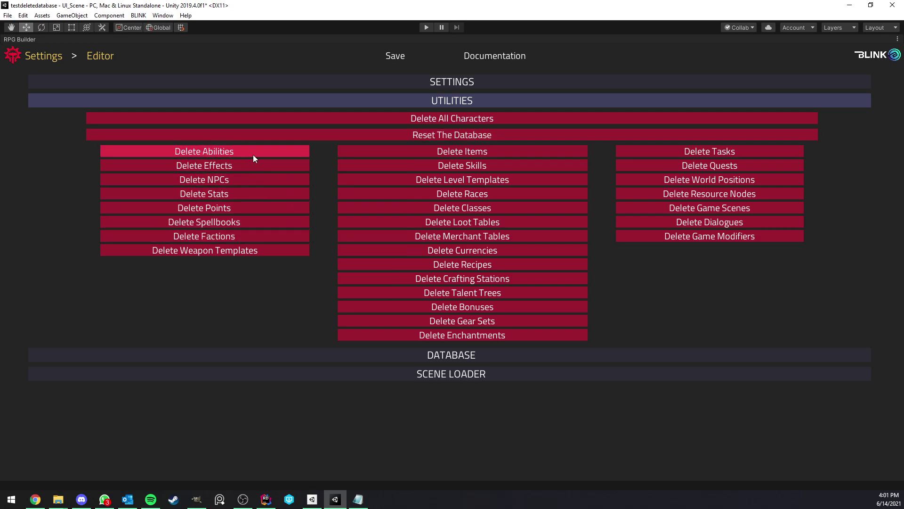
left_click(362, 140)
left_click(475, 269)
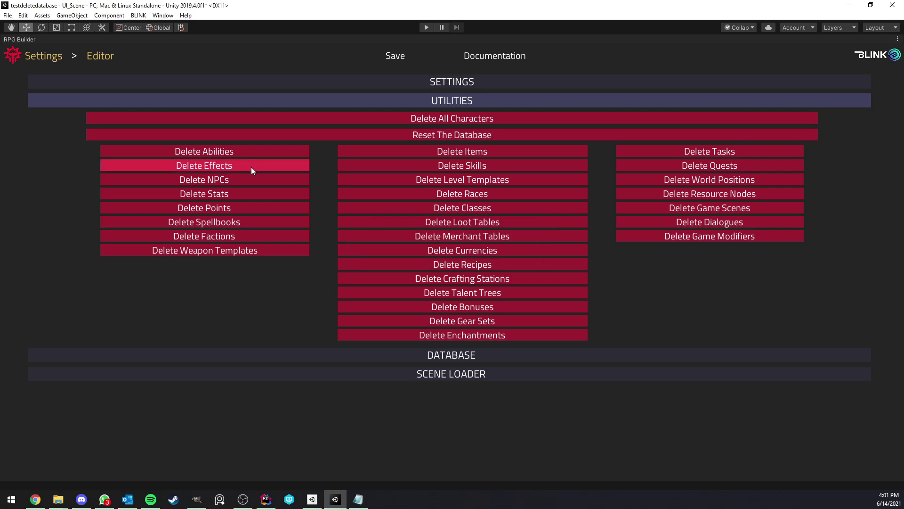
Step: Check that the Effects, Spellbooks, Weapon Templates and General Items lists are now empty
left_click(44, 52)
left_click(96, 100)
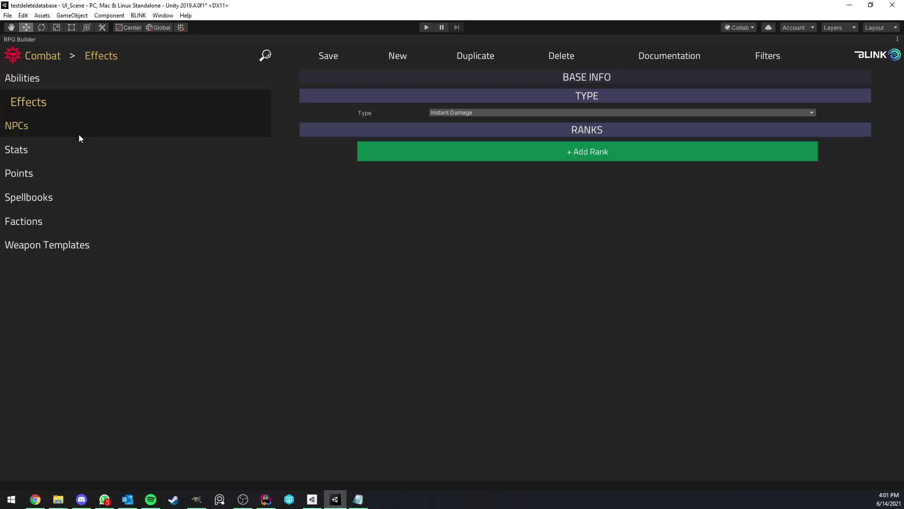
left_click(81, 149)
left_click(71, 197)
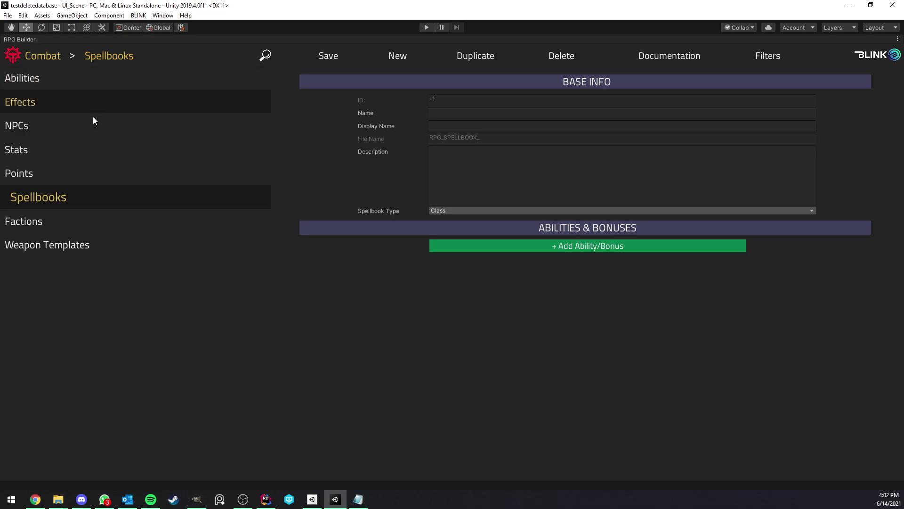
left_click(85, 244)
left_click(50, 55)
left_click(44, 103)
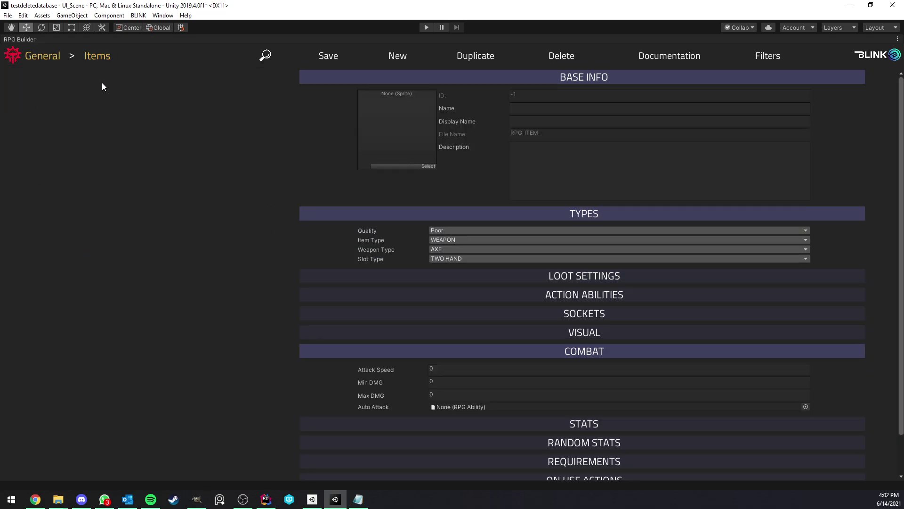